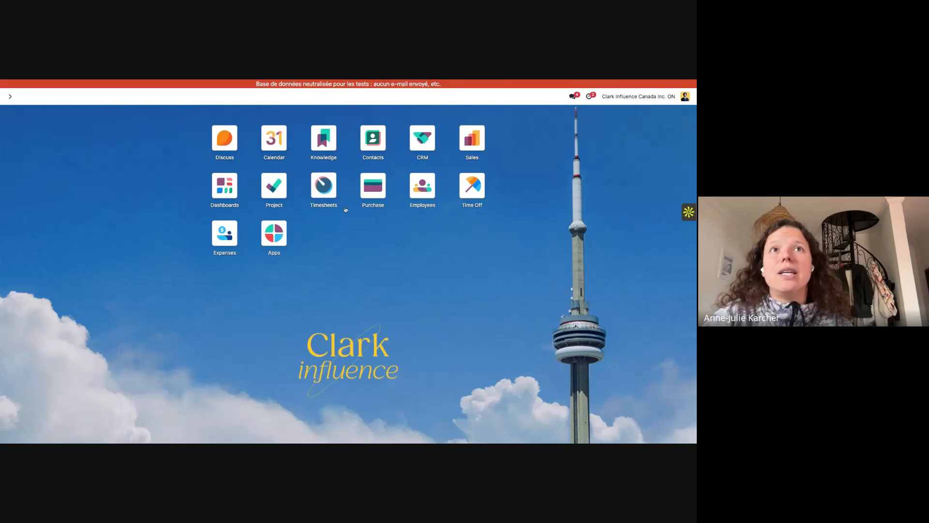
Step: Create a new expense described as "Amazon cards - Project ABC" in category Expenses + taxes with a total of 113 CAD
left_click(224, 241)
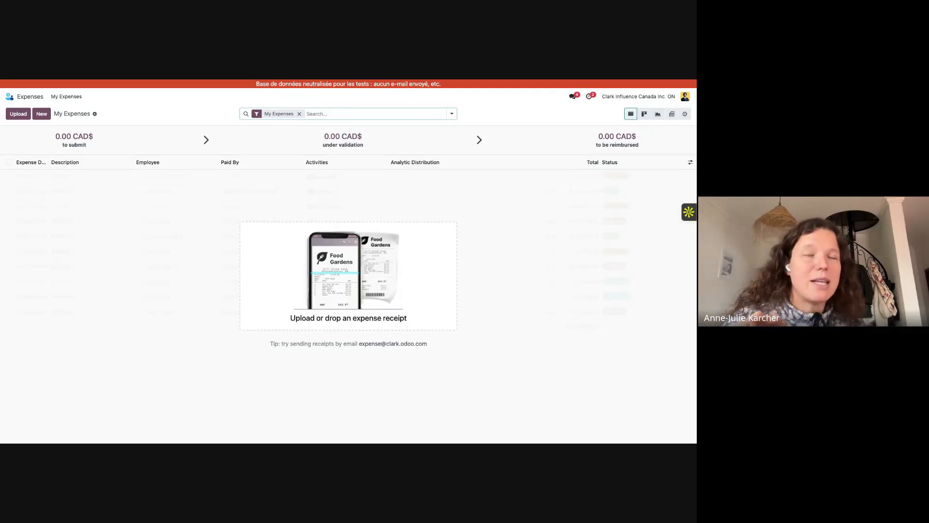
left_click(42, 113)
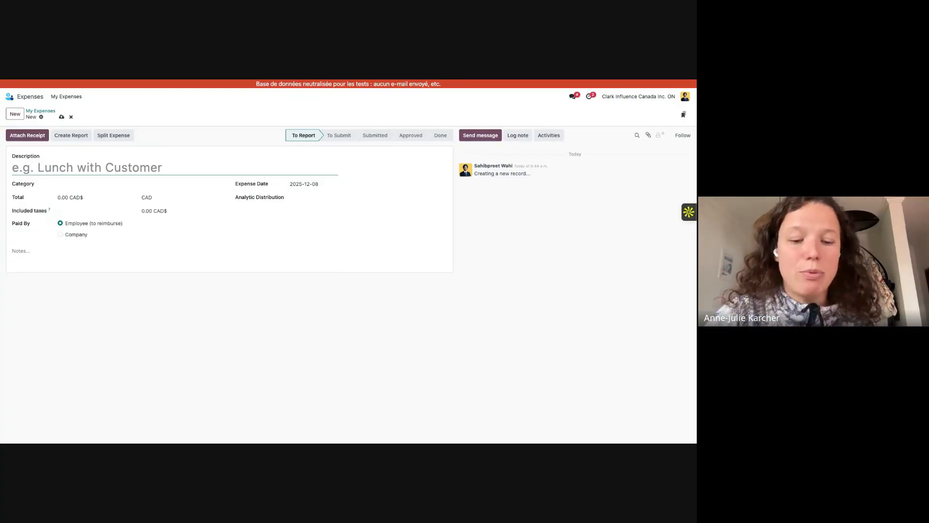
type("Amazon cards - Project ABC")
left_click(69, 197)
type("113")
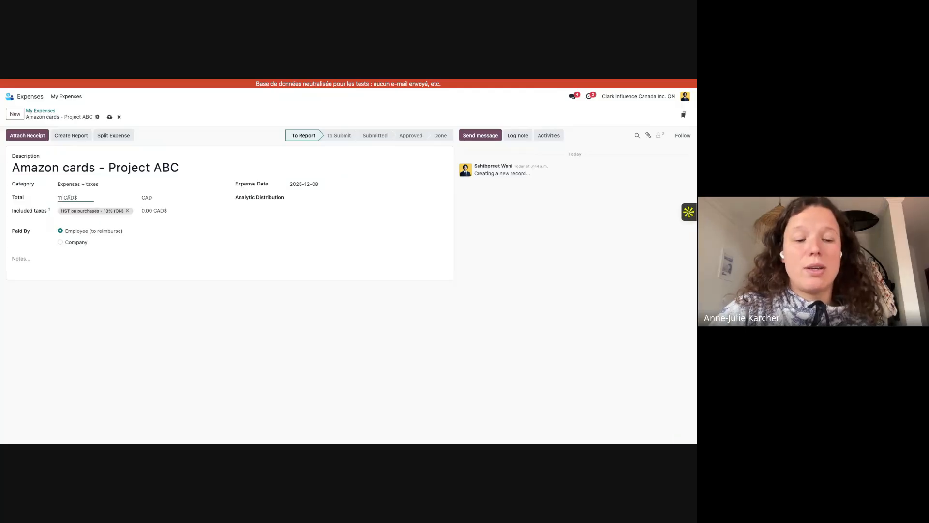
left_click(144, 265)
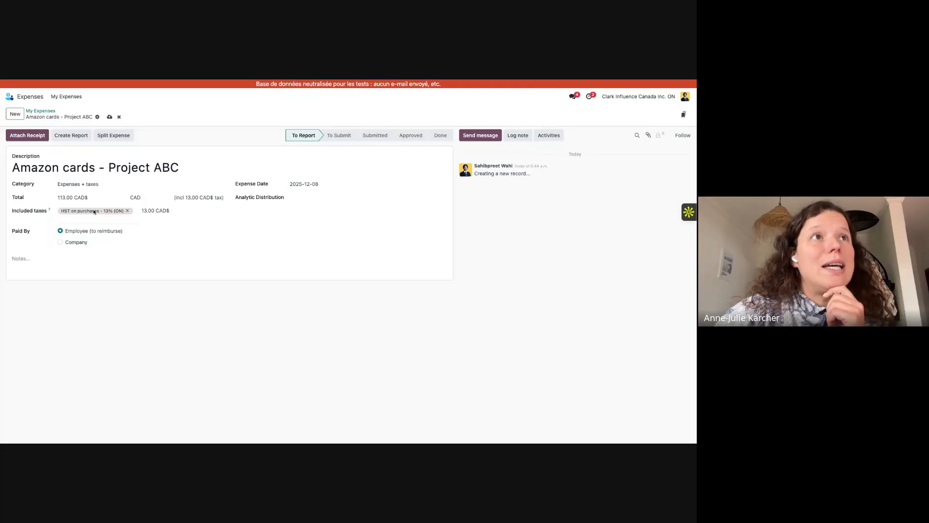
Step: Assign the expense's analytic distribution to "S01455 - CIRCLE K - Always On Ambassador FY26", searching for "circle"
left_click_drag(142, 212, 147, 212)
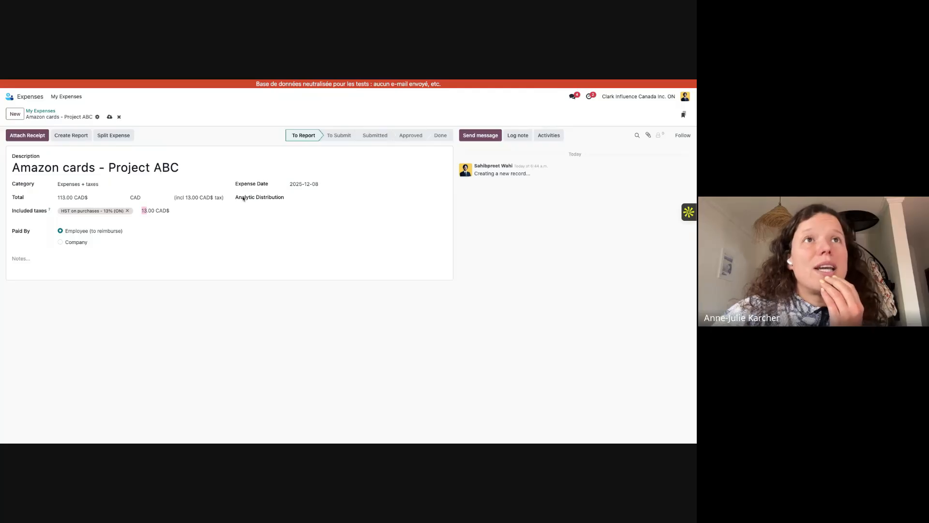
left_click_drag(236, 199, 286, 200)
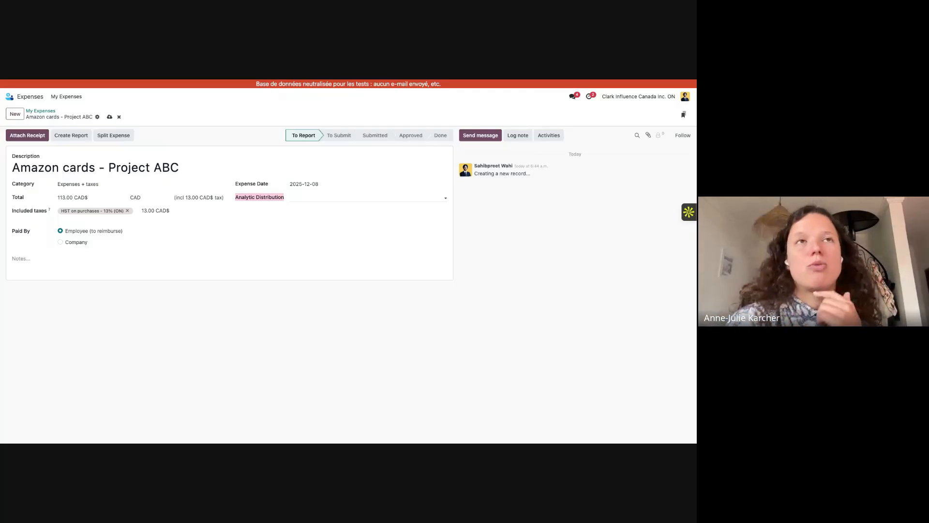
left_click(360, 197)
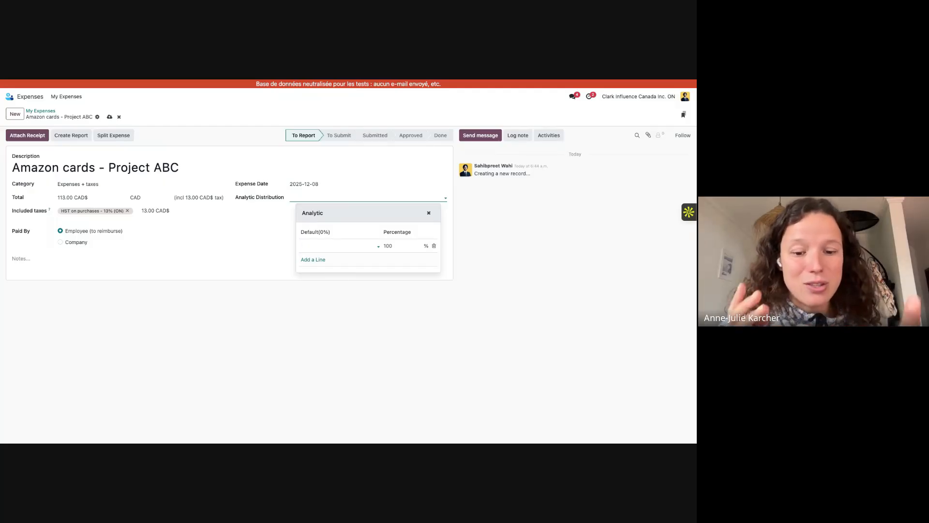
type("cle")
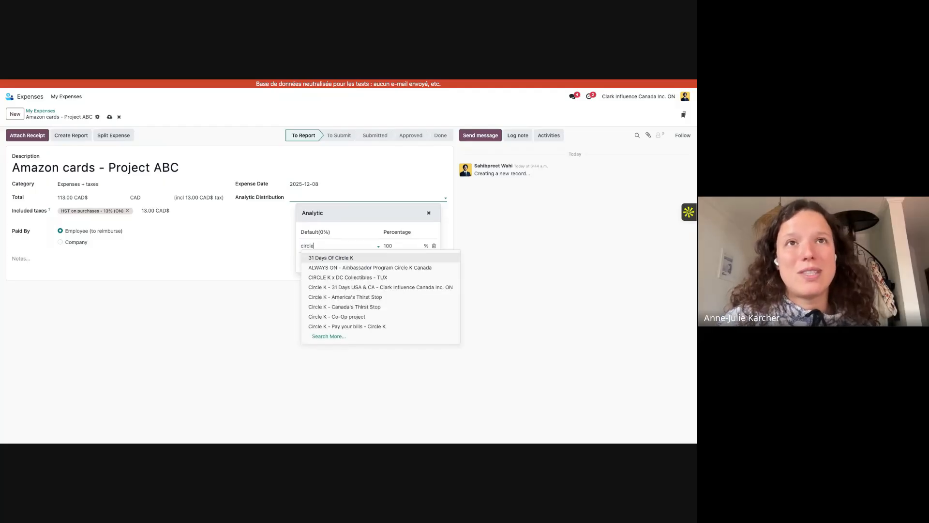
left_click(337, 337)
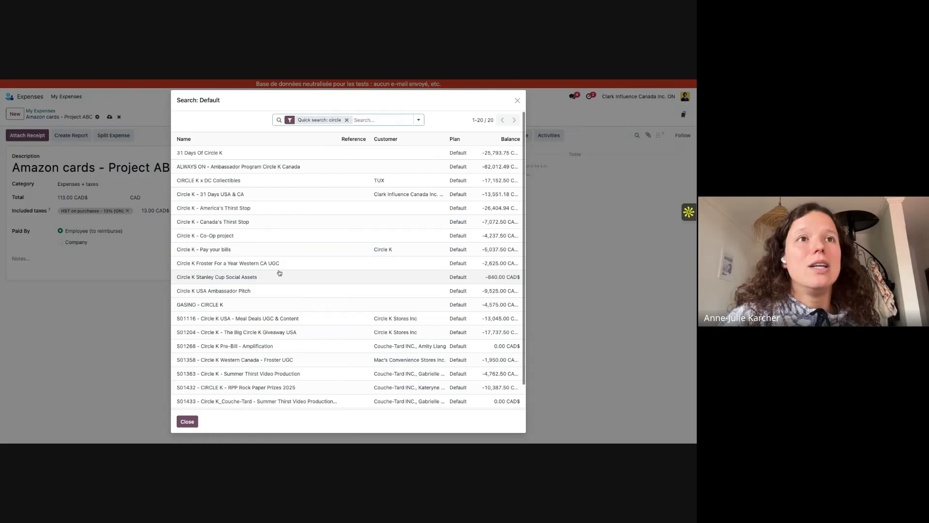
scroll(279, 273, "down", 1)
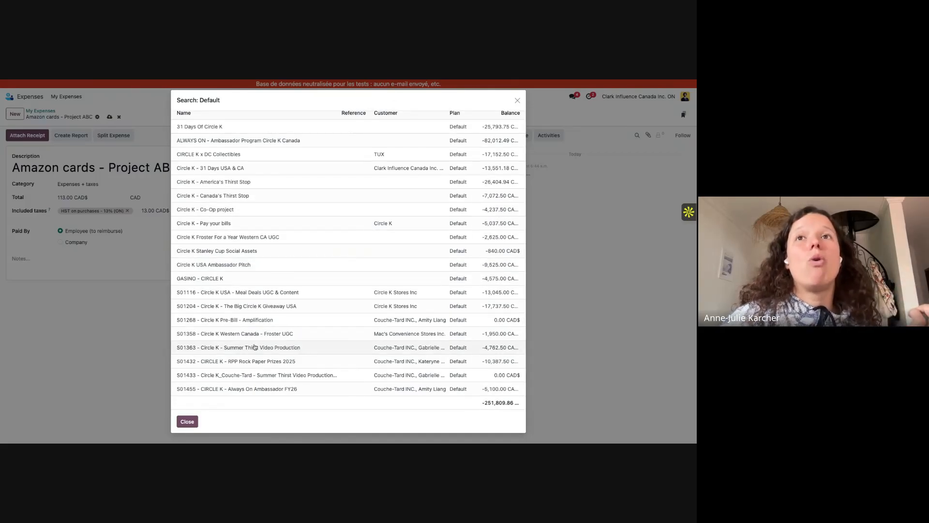
scroll(248, 228, "up", 1)
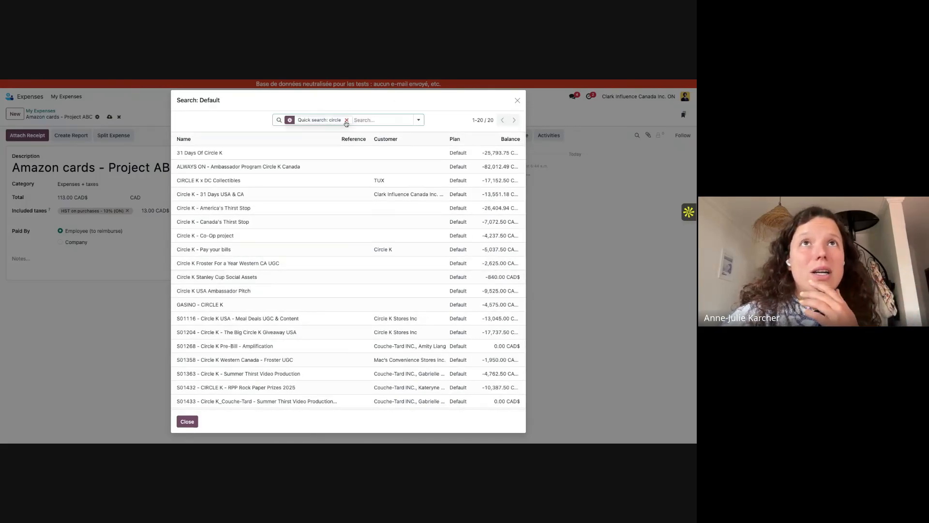
scroll(231, 367, "down", 1)
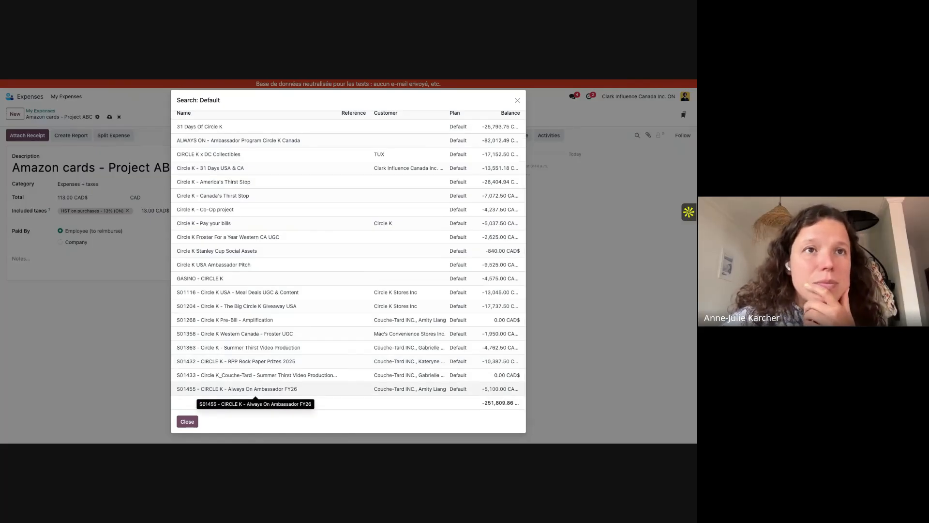
left_click(228, 388)
left_click(263, 242)
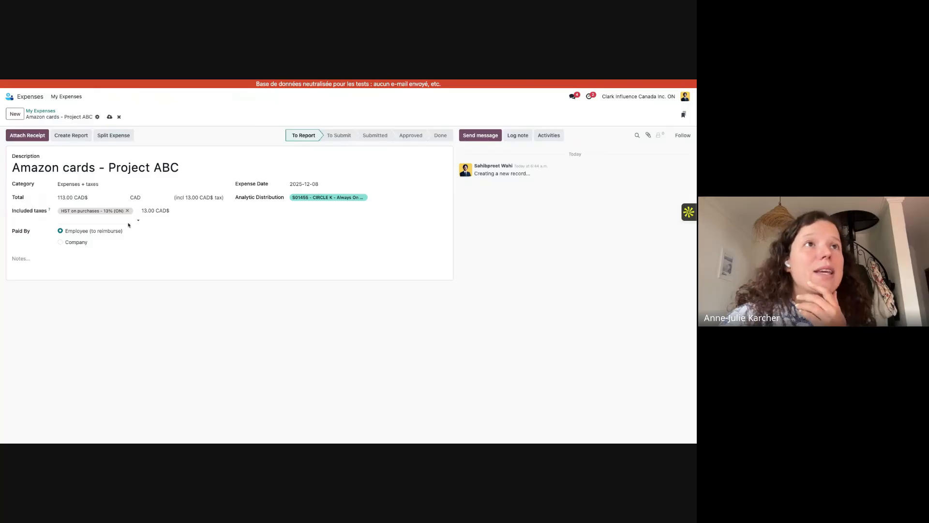
Step: Attach the Sample Invoice 1 with Ontario taxes as the receipt for the Amazon cards expense
left_click(44, 261)
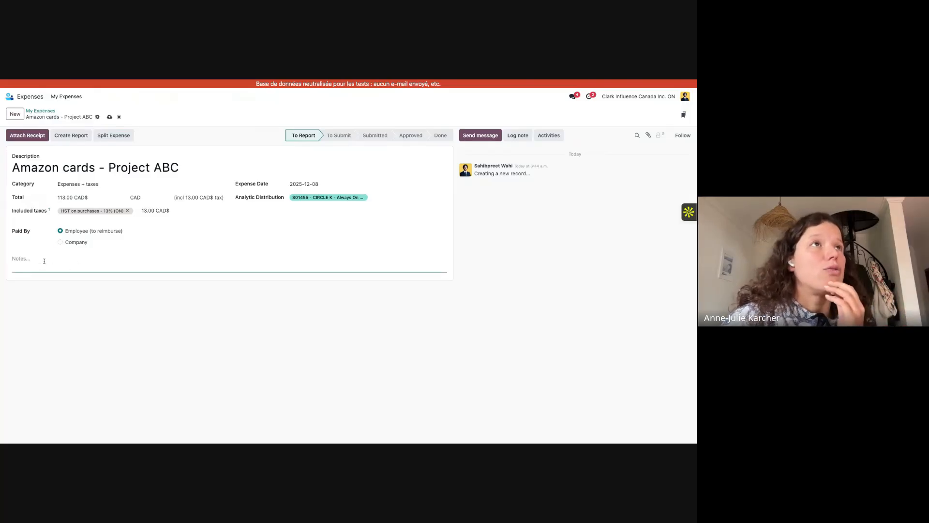
left_click_drag(190, 169, 12, 168)
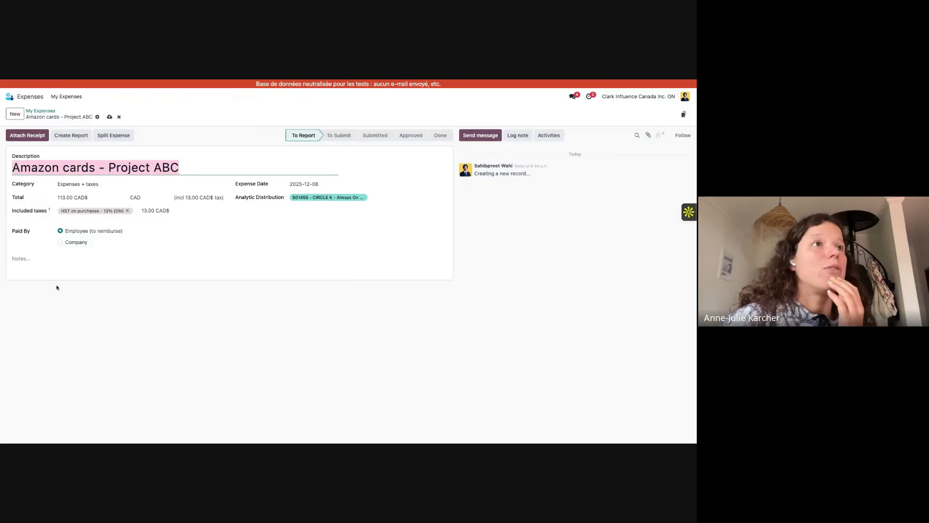
left_click(25, 134)
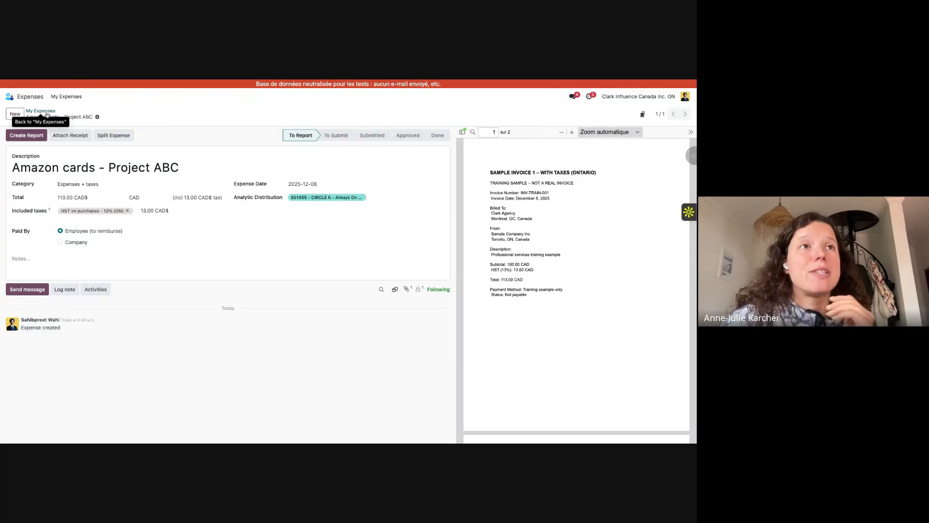
Step: Create another expense described as "Taxi - for on-site reunion" with a total of 113 CAD
left_click(47, 114)
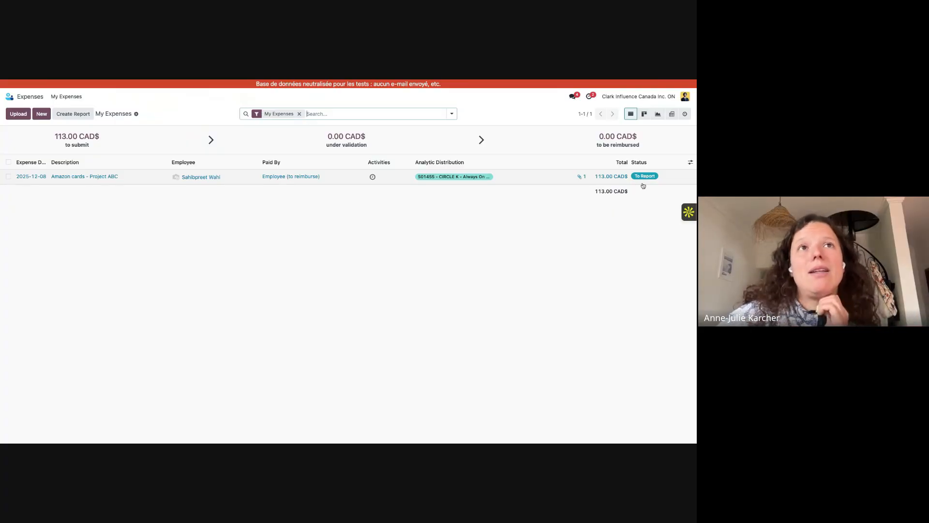
left_click(41, 114)
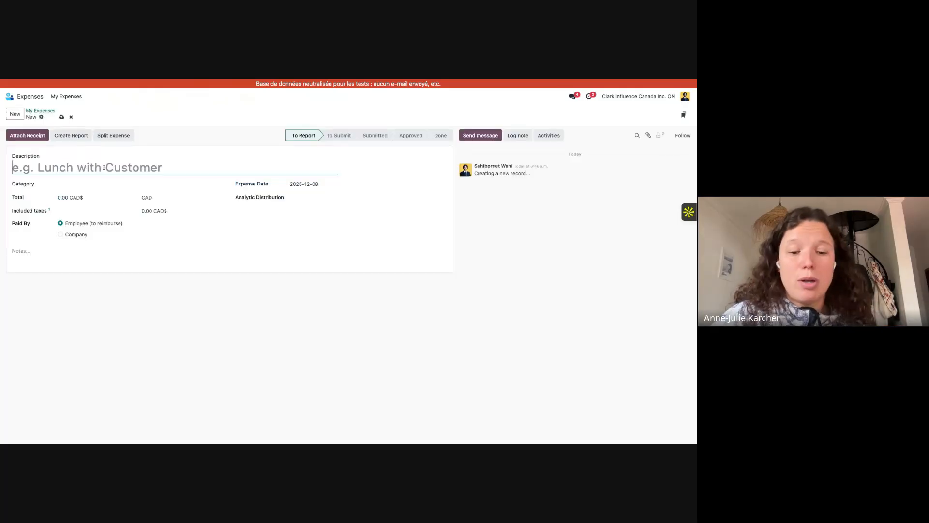
type("Taxi")
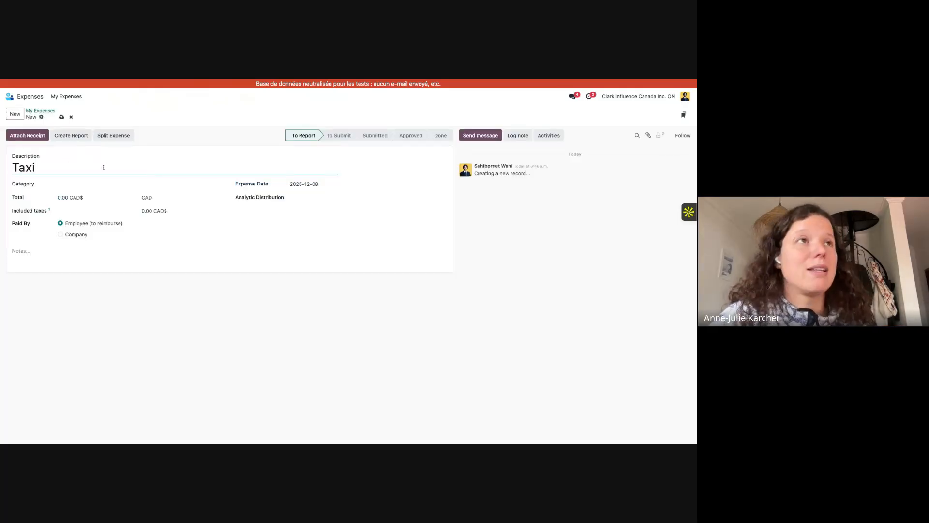
type(" -")
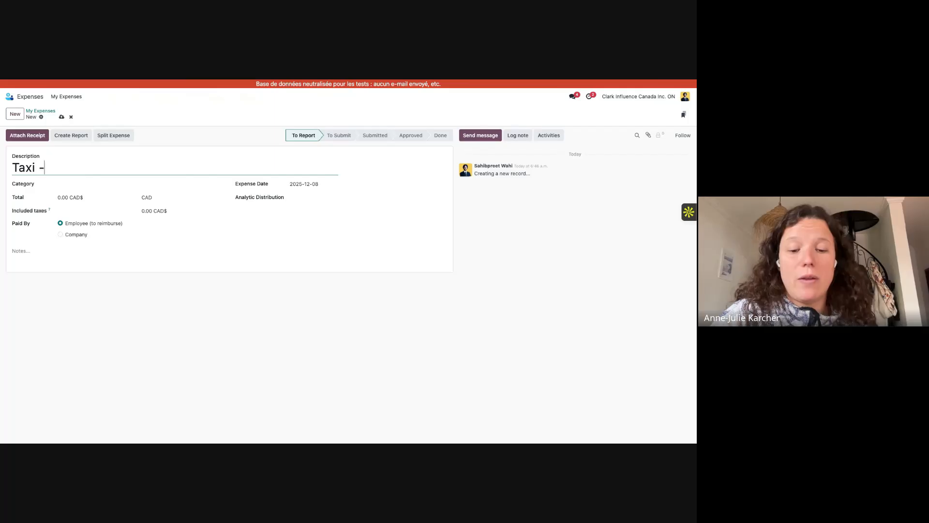
type(" for on")
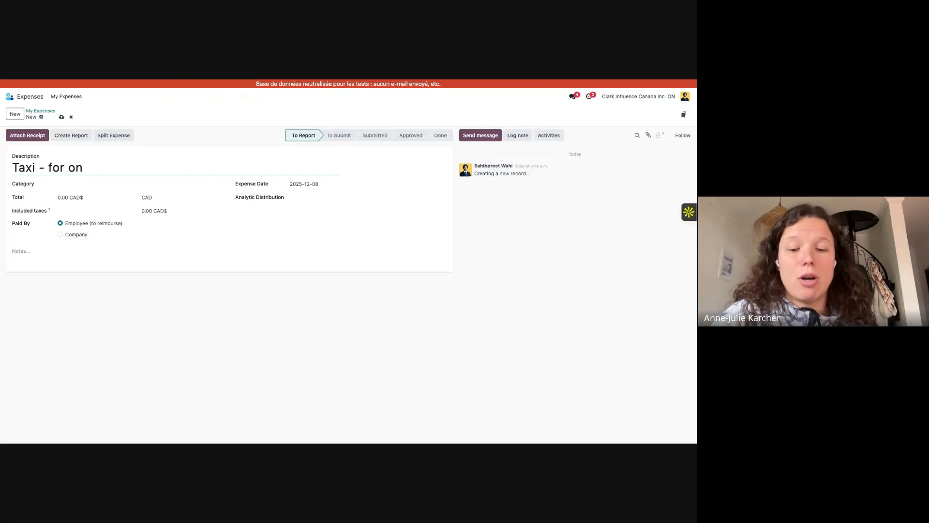
type("-site reunion")
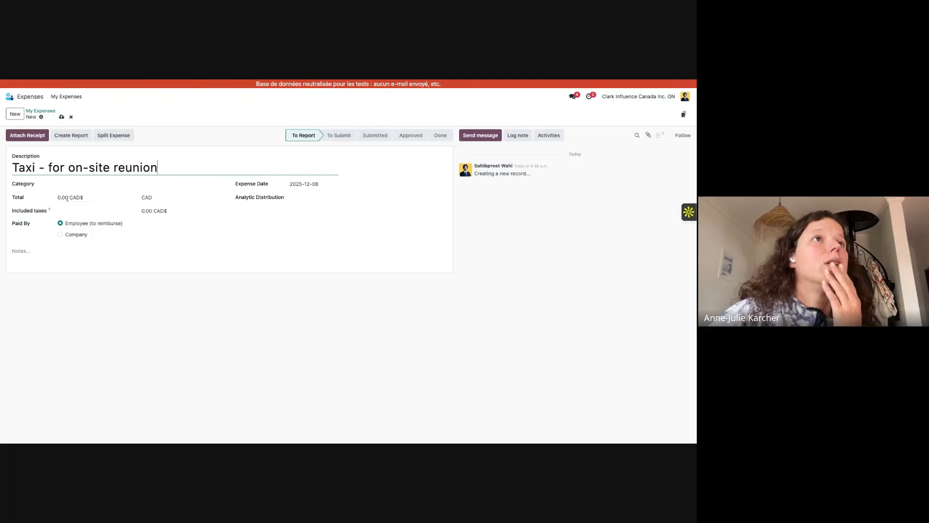
left_click_drag(65, 197, 57, 198)
type("113")
left_click(104, 277)
Step: Set the taxi expense's category to "Expenses - no taxes" and attach the Sample Invoice 2 without taxes as its receipt
left_click(84, 184)
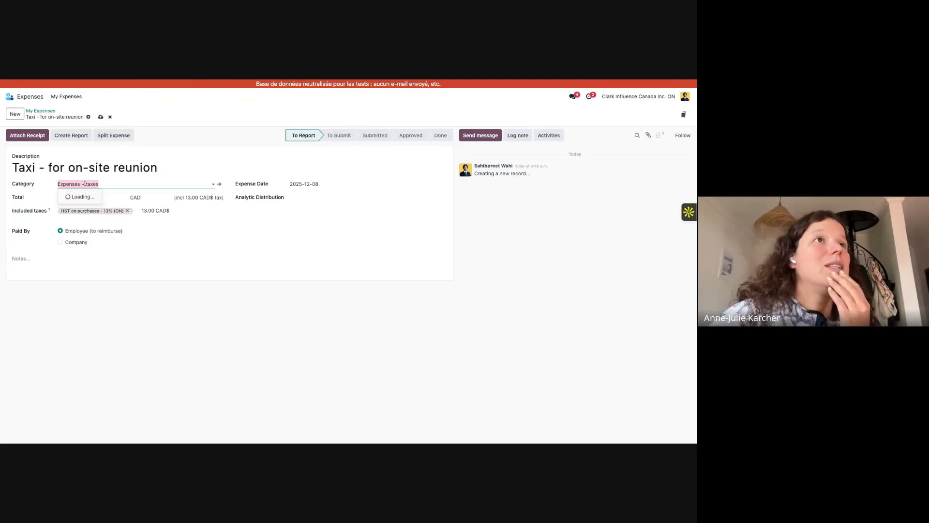
left_click(92, 205)
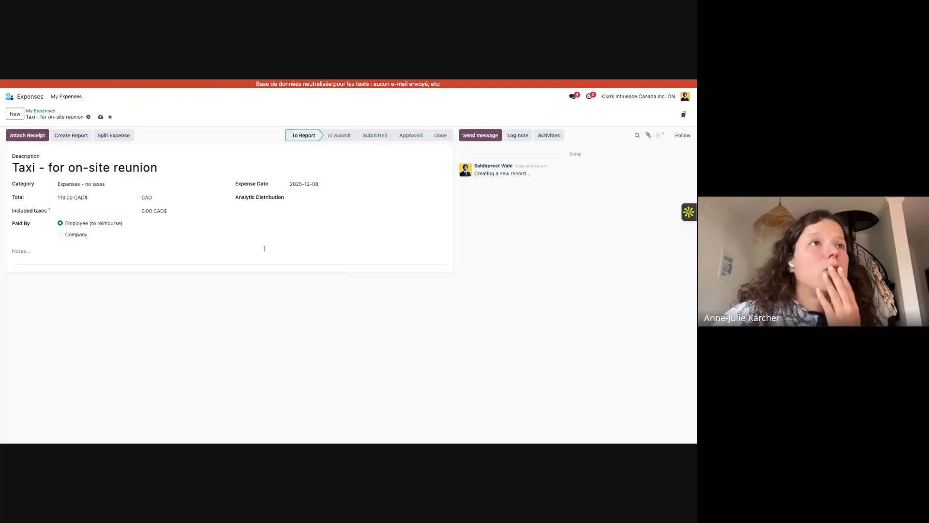
left_click(297, 198)
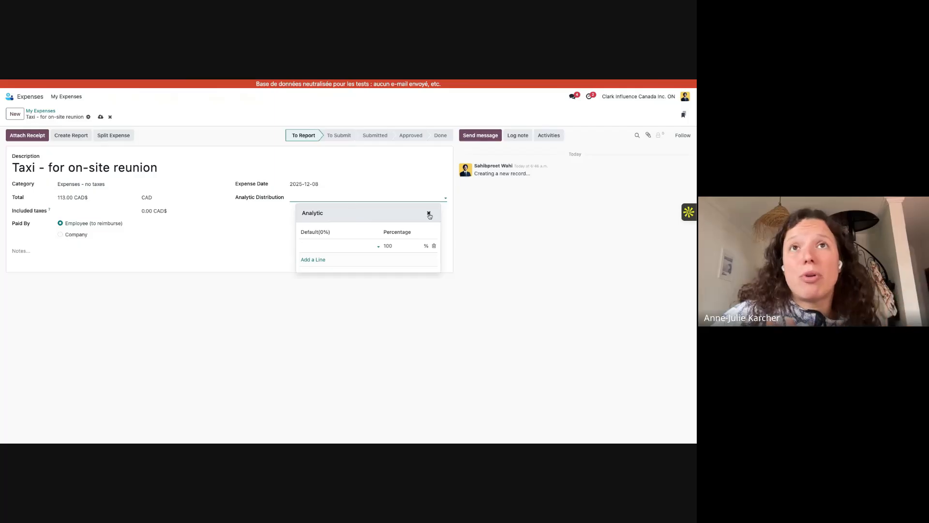
left_click(429, 214)
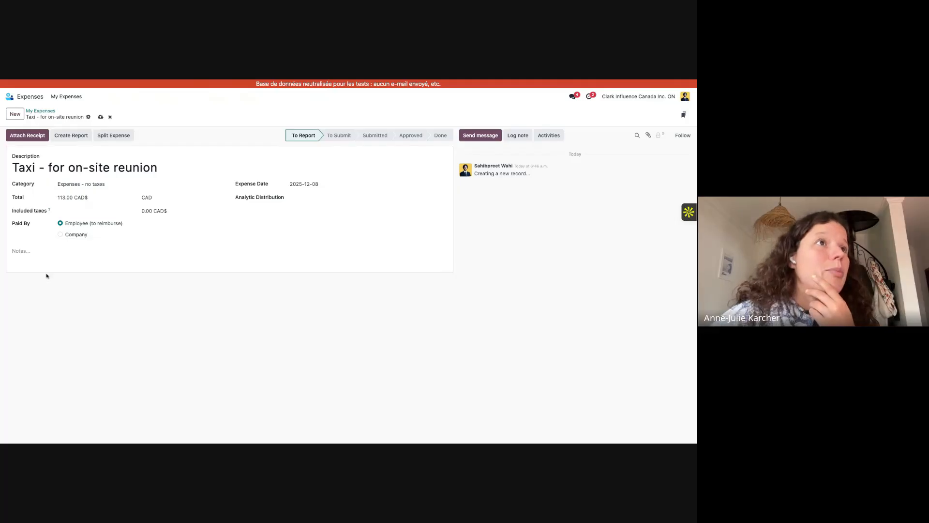
left_click(39, 137)
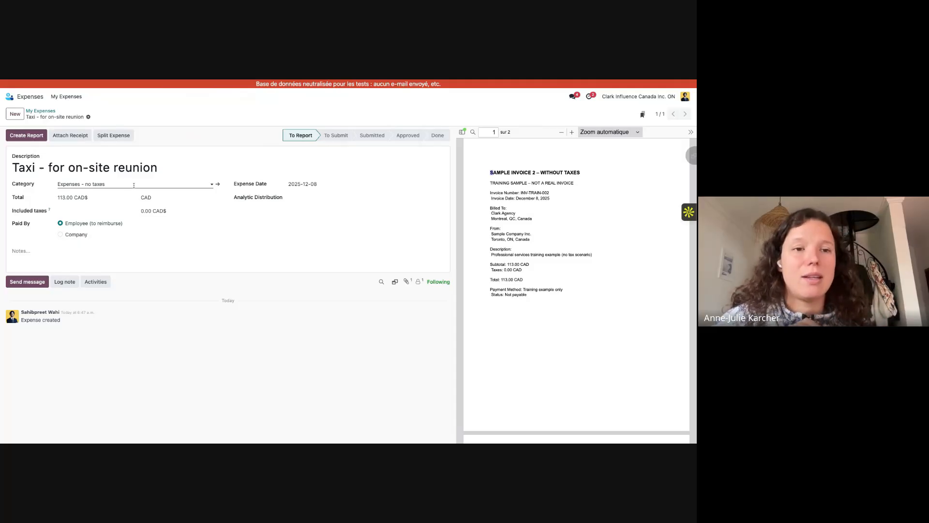
Step: Create an expense report from both expenses and title it "Expenses", the employee's first name, and "- December 2025"
left_click(42, 111)
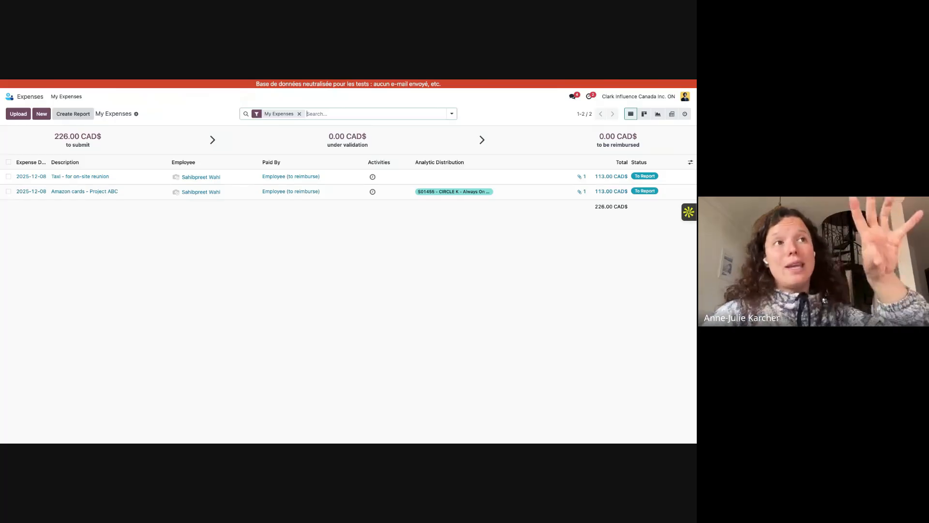
left_click(73, 114)
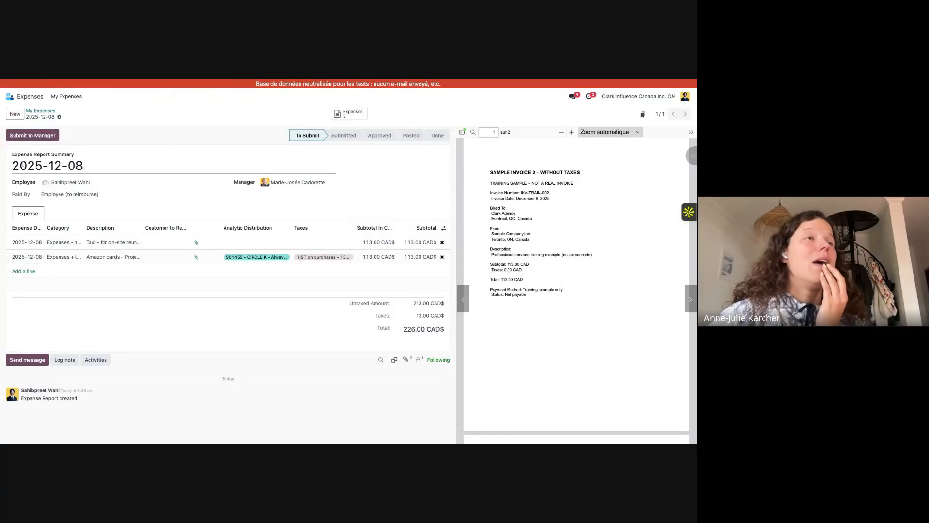
left_click_drag(15, 164, 114, 172)
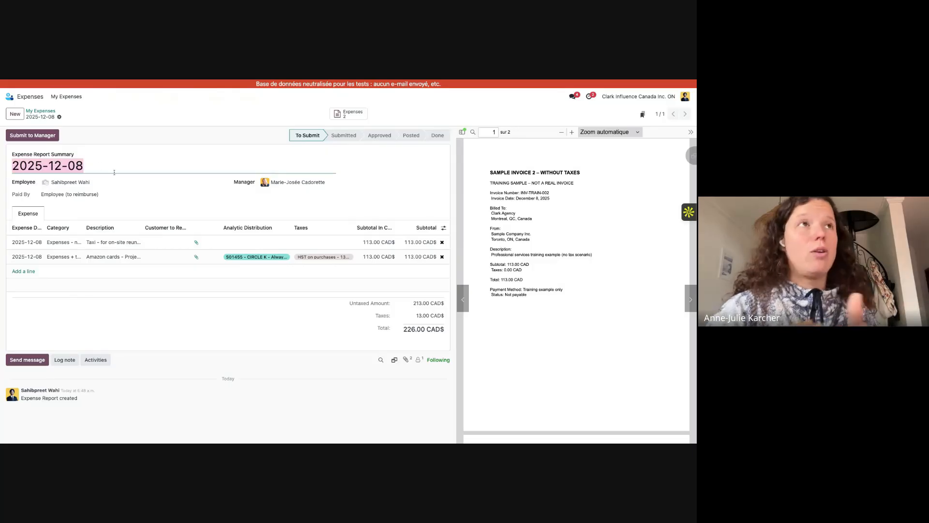
type("E")
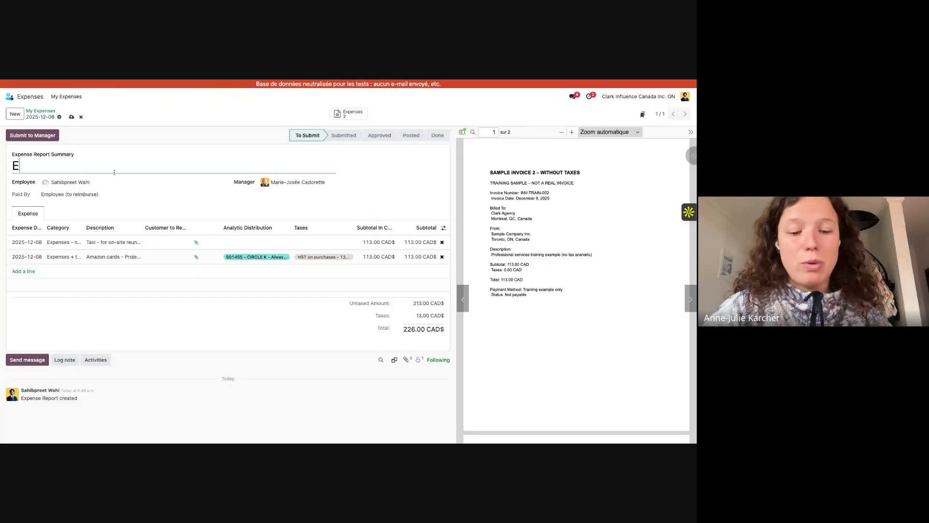
type("xpenses Sah")
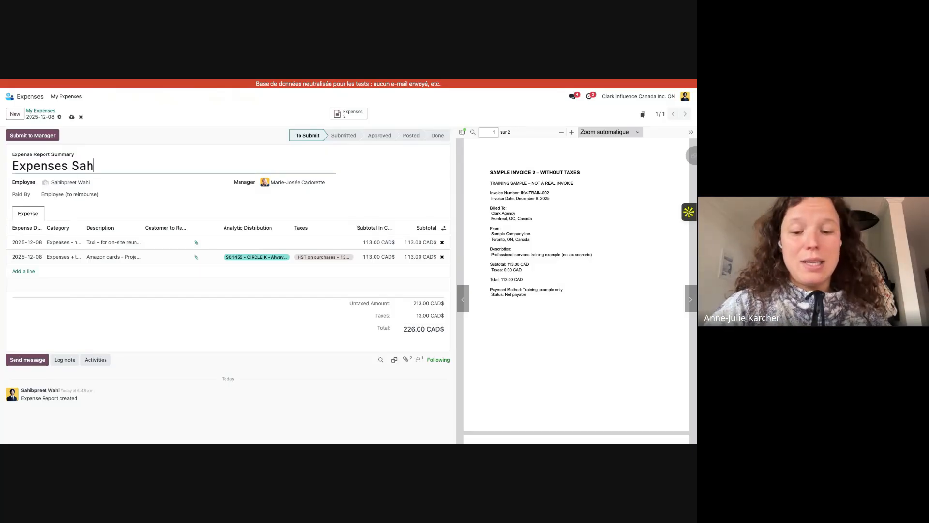
type("ib Decemb")
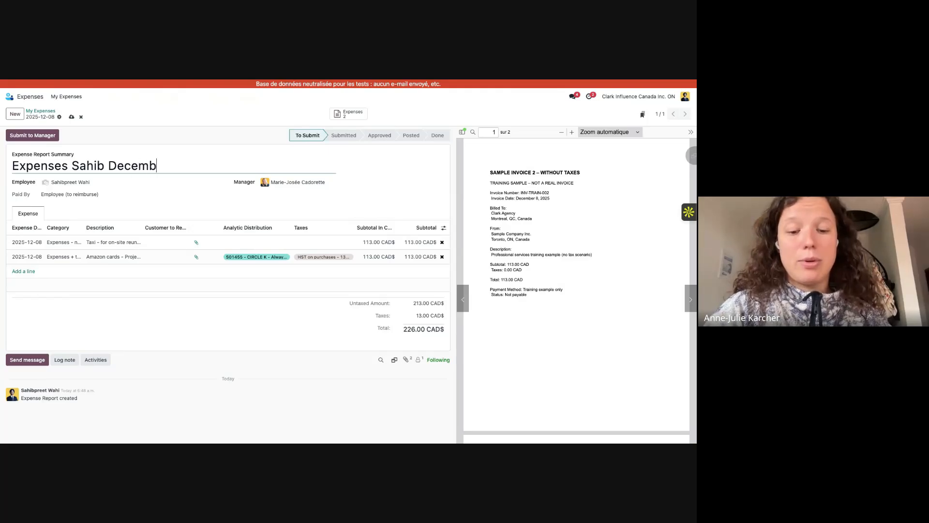
type("er 2025")
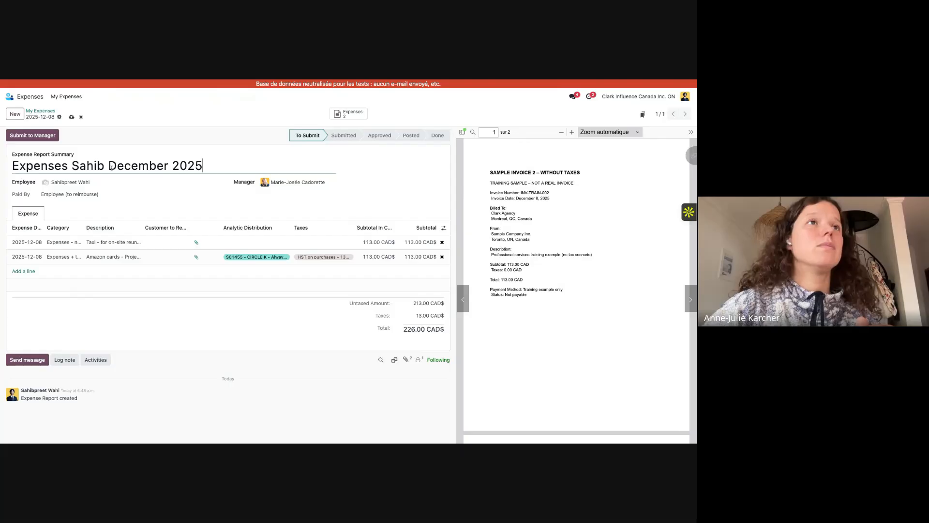
type("-")
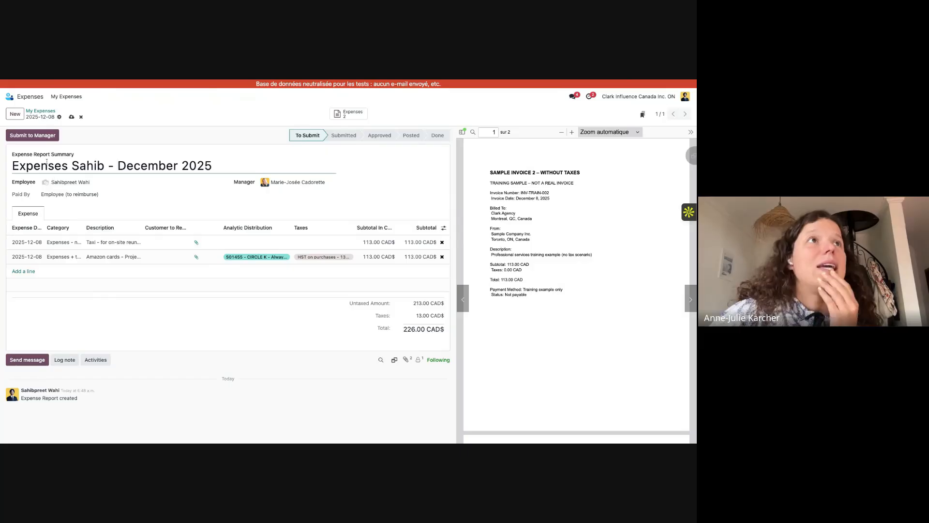
Step: Submit the expense report to the manager and return to the My Expenses list
left_click(39, 140)
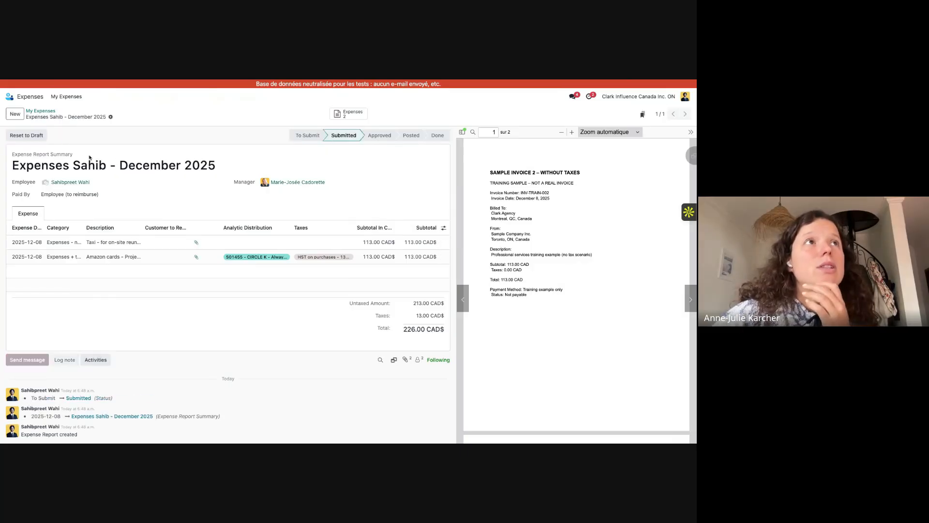
left_click(41, 112)
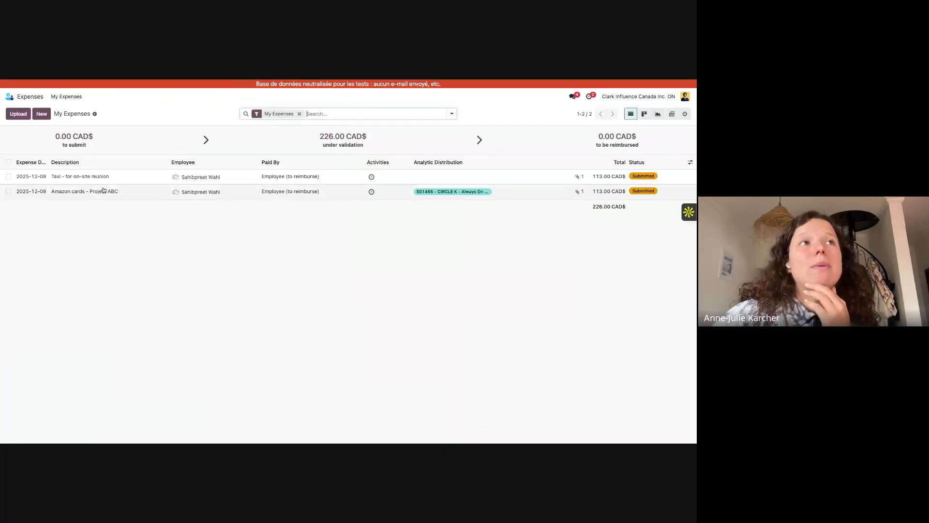